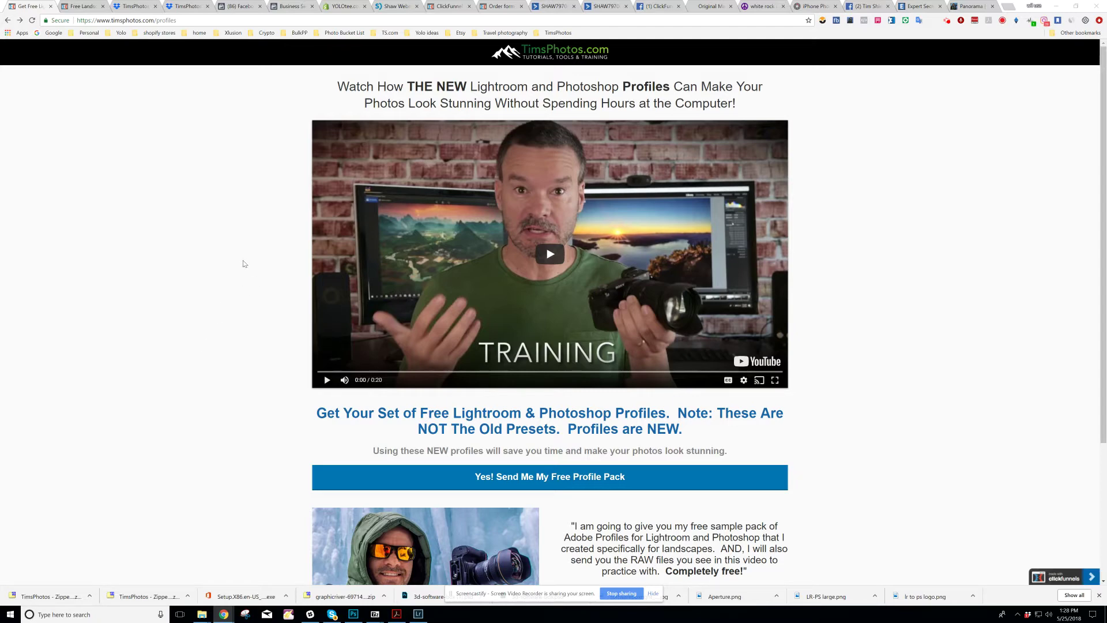
# Open the TimsPhotos.com free profile pack page that links to the Dropbox sample zip.
pyautogui.click(87, 9)
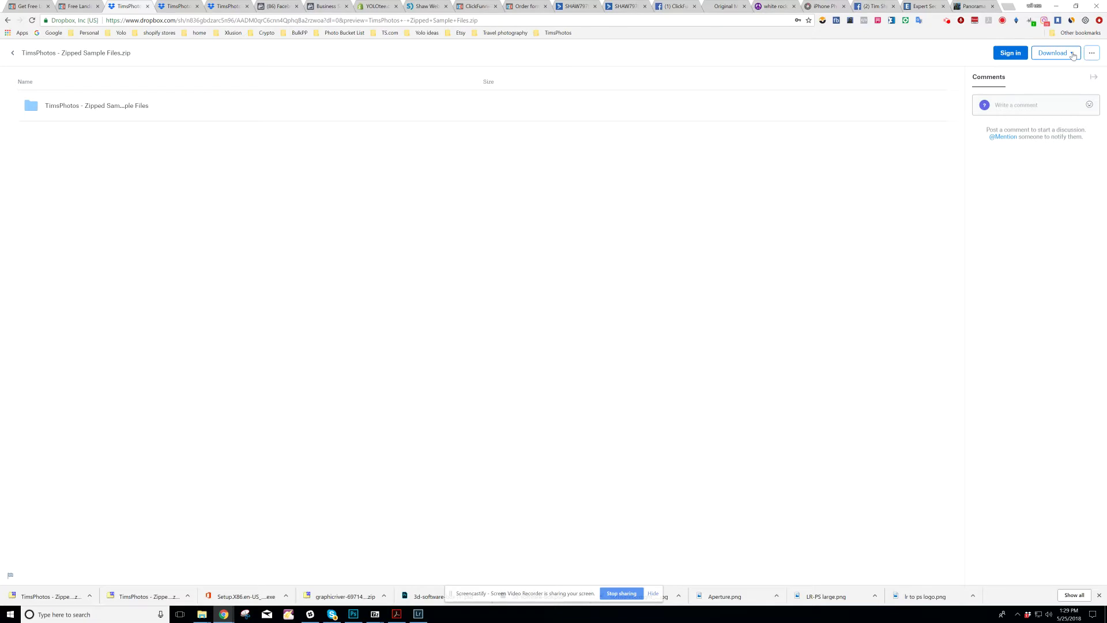
# Direct-download the sample pack zip from Dropbox, set to open automatically when done.
pyautogui.click(1073, 55)
pyautogui.click(1054, 77)
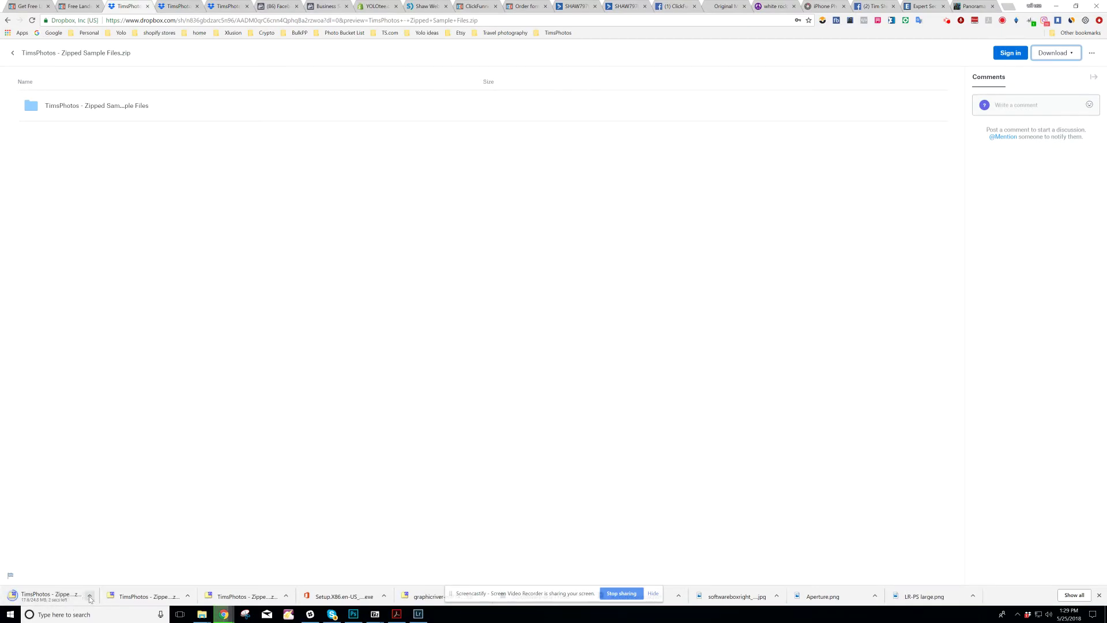
pyautogui.click(89, 597)
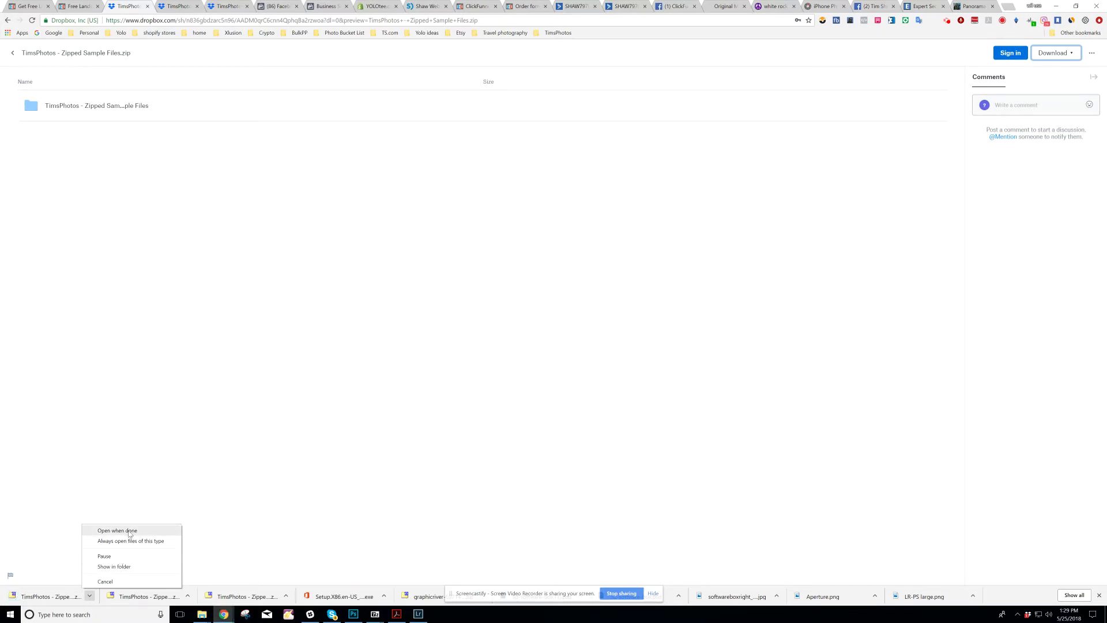
pyautogui.click(129, 532)
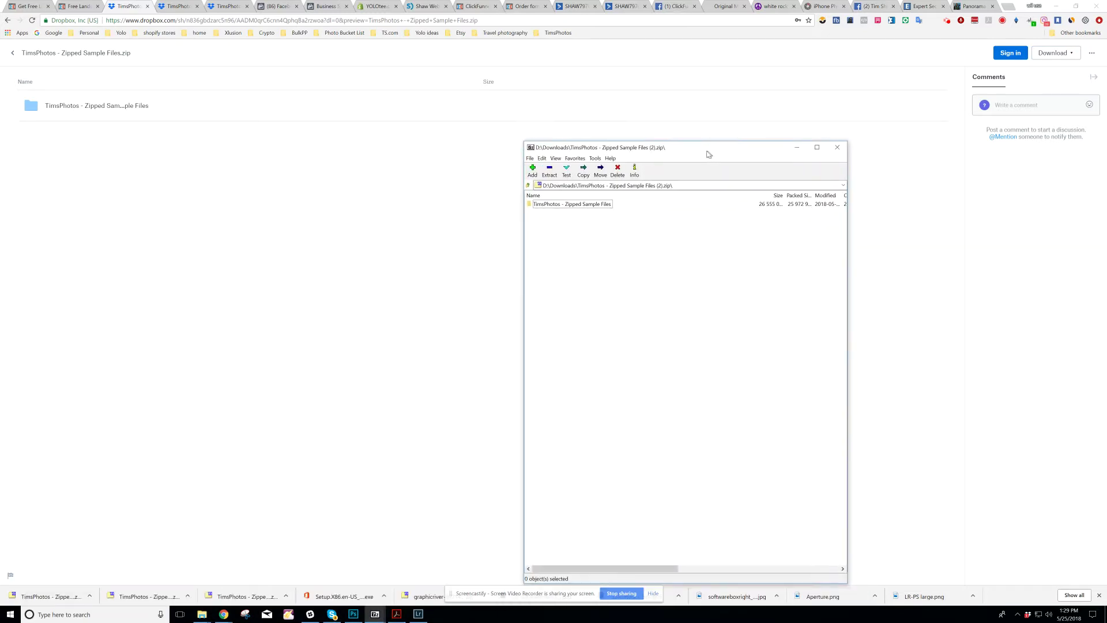
# Browse 7-Zip's extract destination to F:\Pictures\TimsPhotos Profiles, cancel, then show the extracted files' Explorer window.
pyautogui.moveTo(710, 156); pyautogui.dragTo(595, 124)
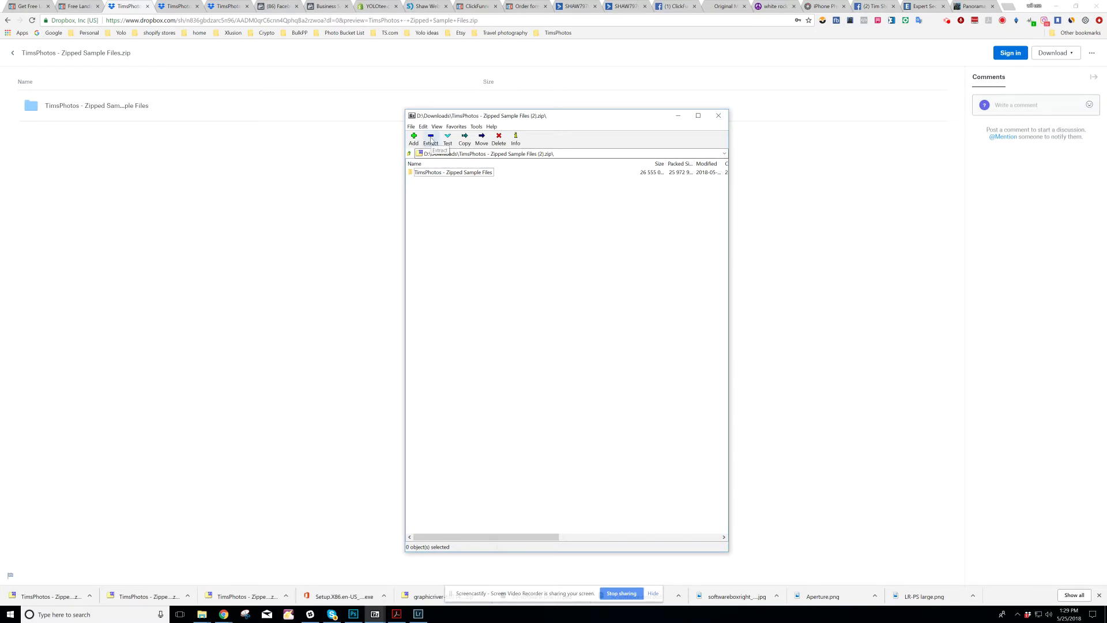
pyautogui.click(429, 141)
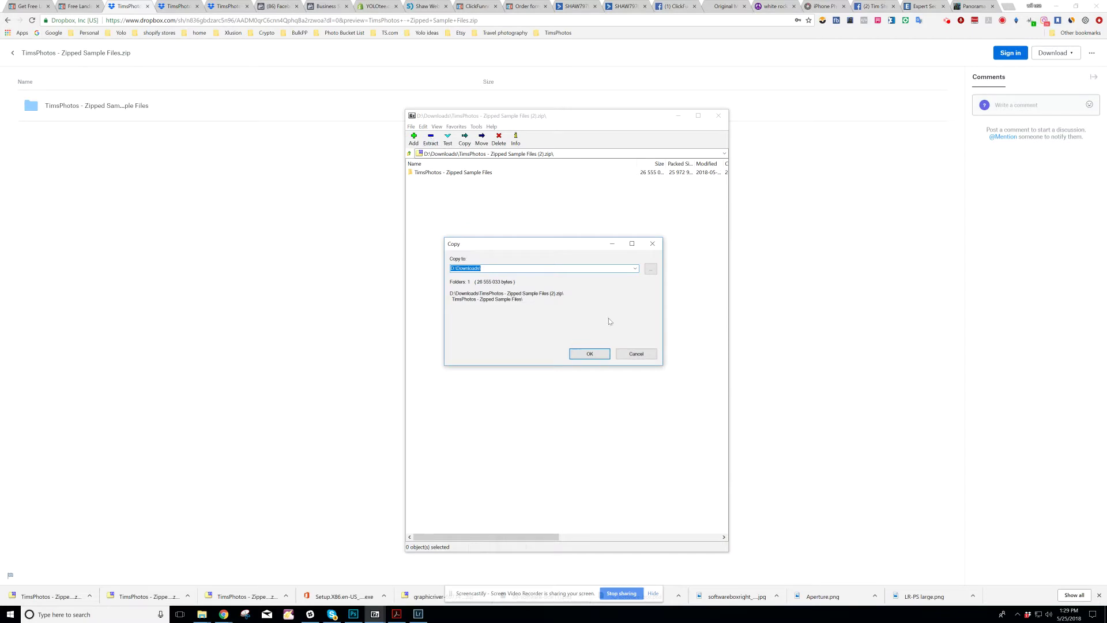
pyautogui.click(649, 272)
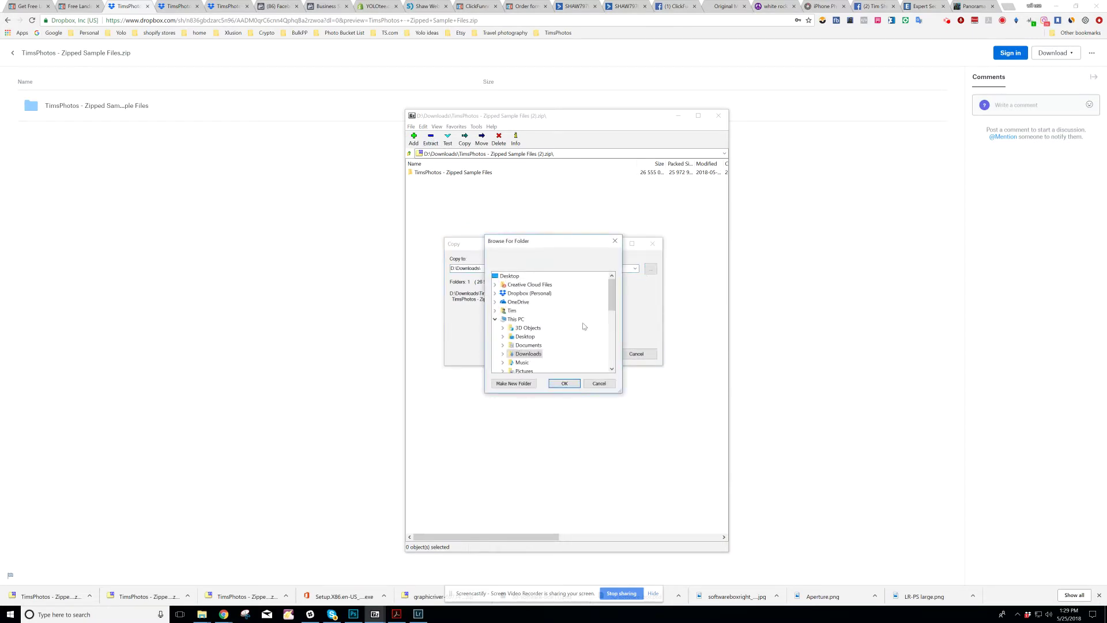
pyautogui.scroll(-2, 577, 355)
pyautogui.scroll(-2, 576, 351)
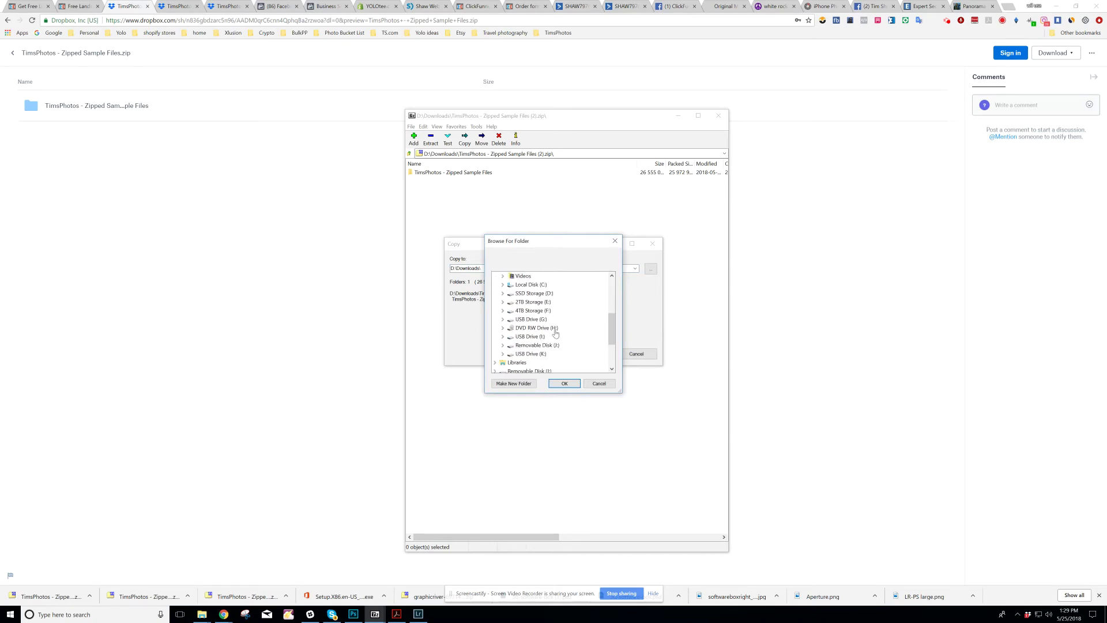
pyautogui.doubleClick(541, 313)
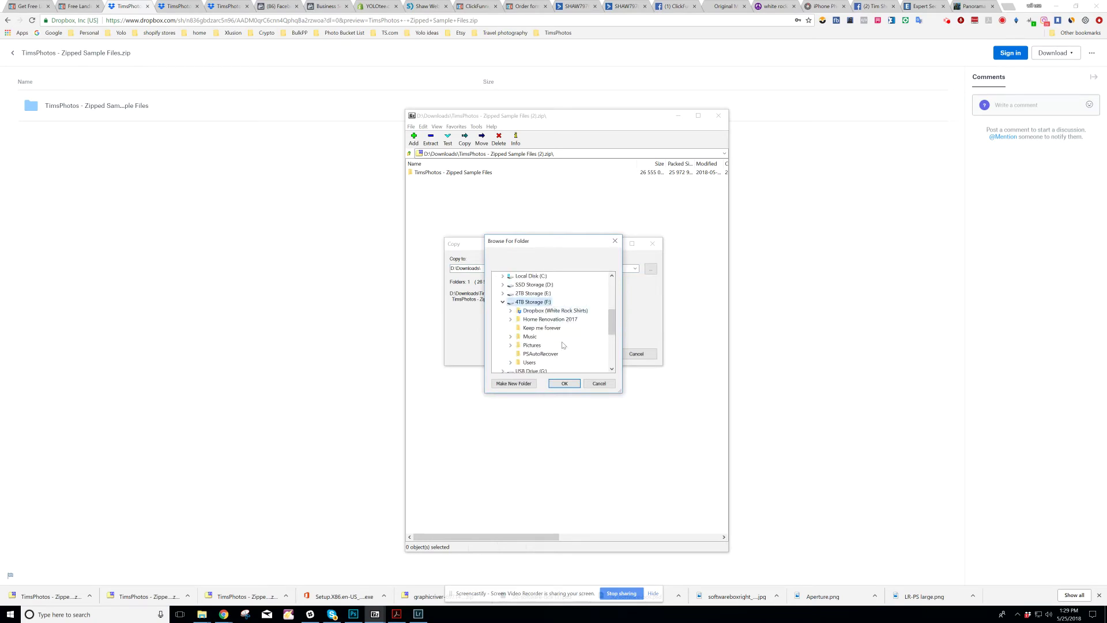
pyautogui.doubleClick(533, 346)
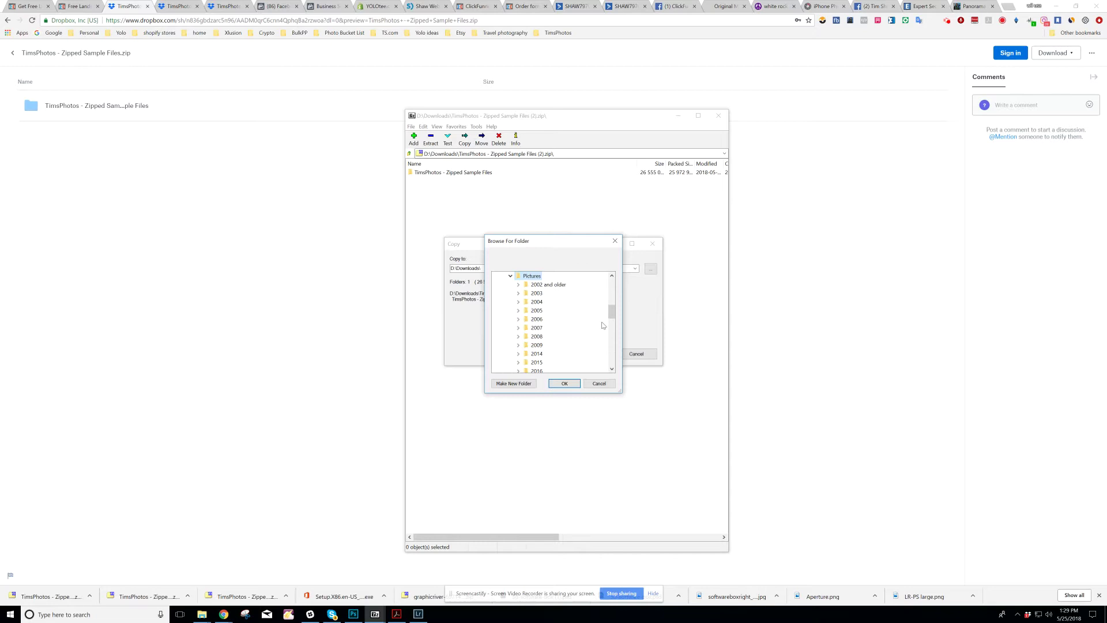
pyautogui.moveTo(612, 314); pyautogui.dragTo(612, 339)
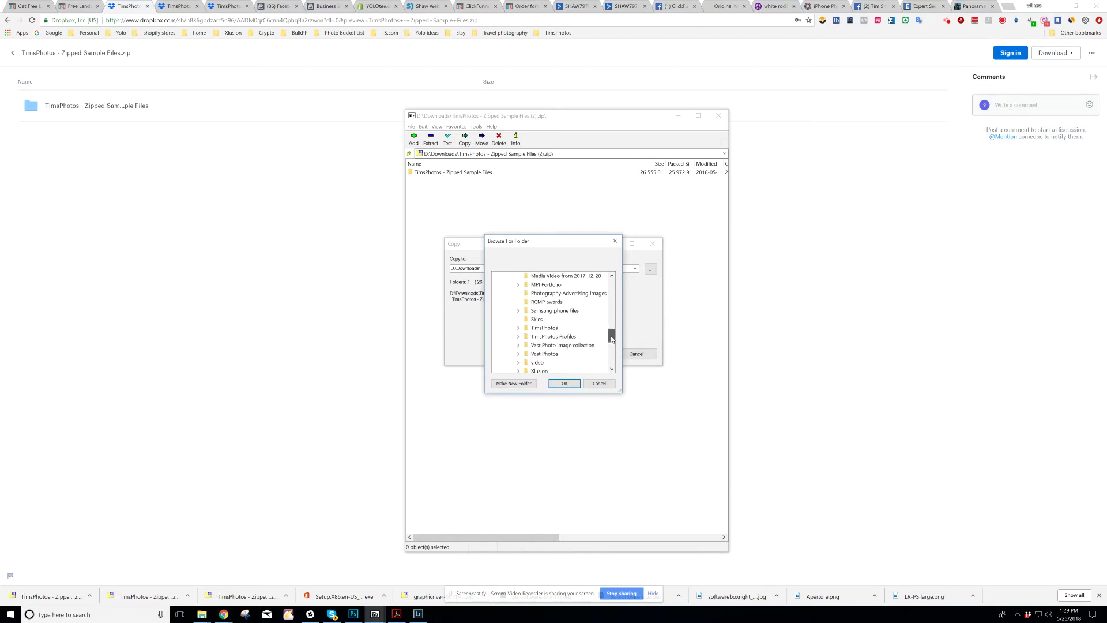
pyautogui.doubleClick(553, 337)
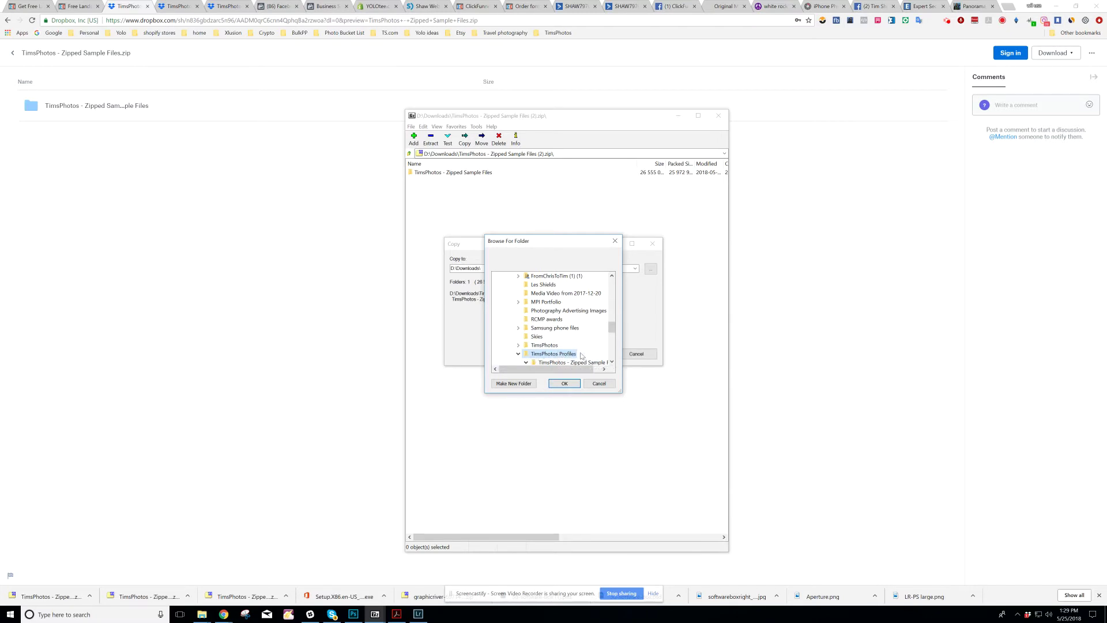
pyautogui.click(600, 384)
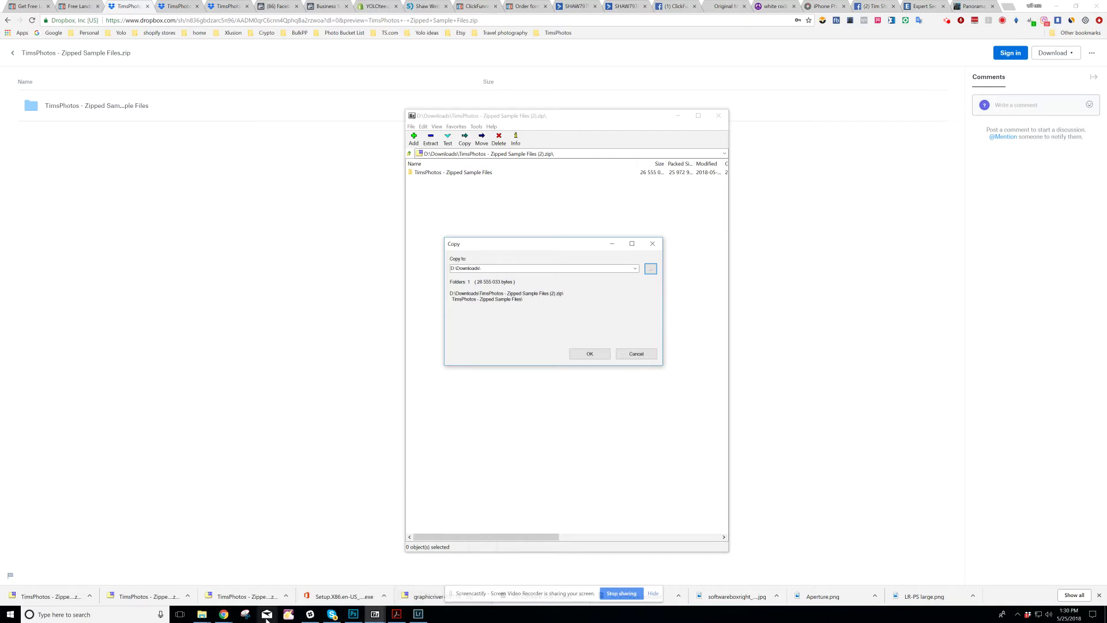
pyautogui.click(202, 614)
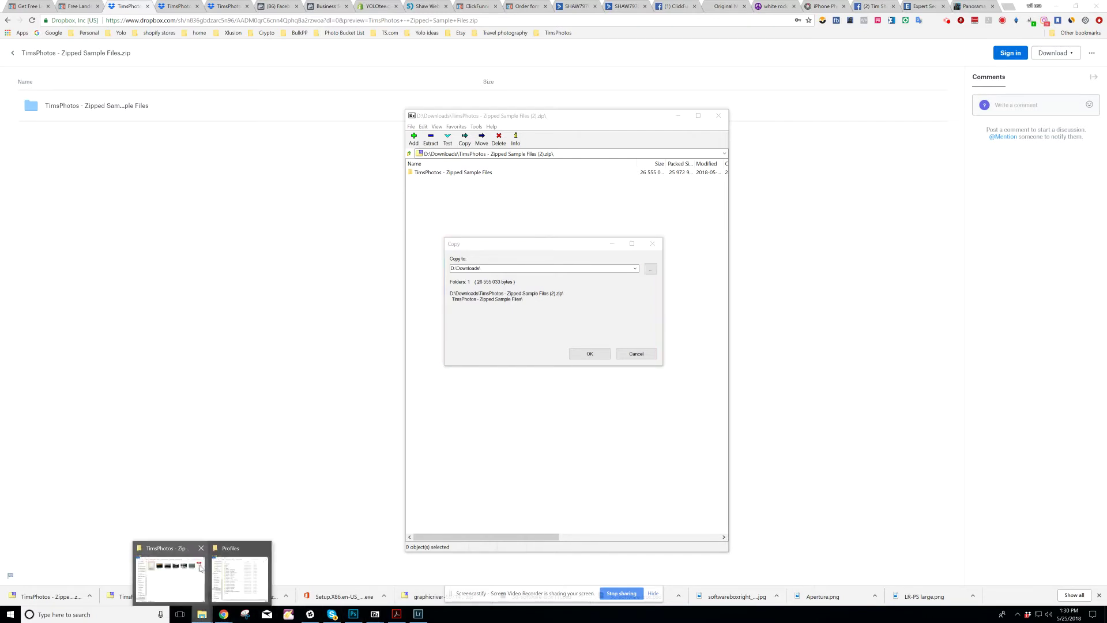
pyautogui.click(180, 555)
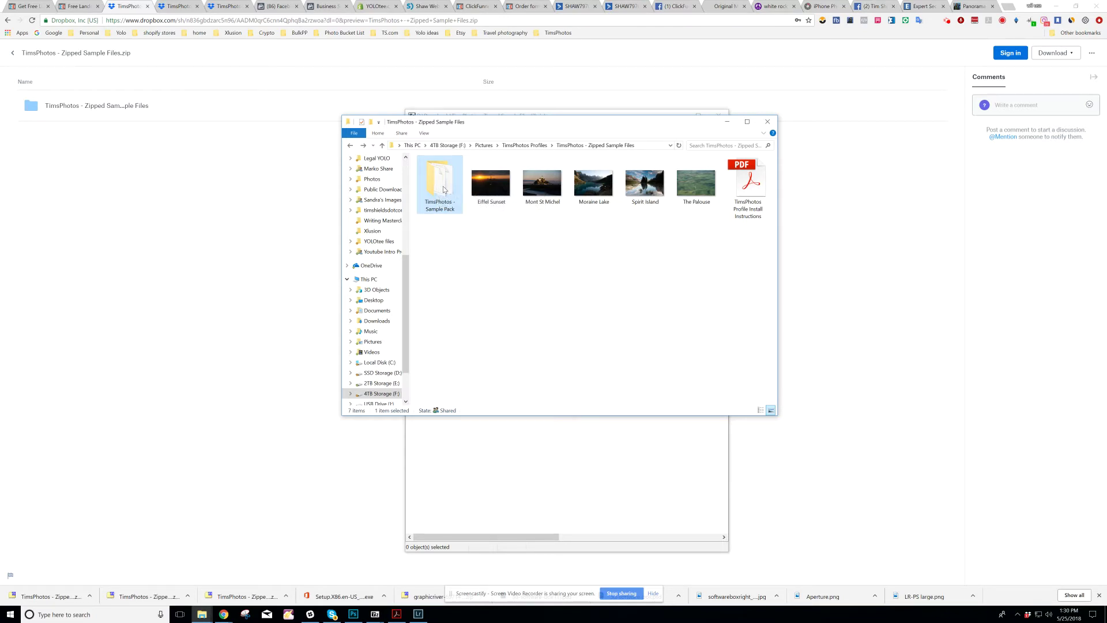
# Copy the TimsPhotos - Sample Pack folder and switch to Lightroom Classic.
pyautogui.moveTo(449, 200); pyautogui.dragTo(445, 173)
pyautogui.click(453, 232)
pyautogui.click(437, 234)
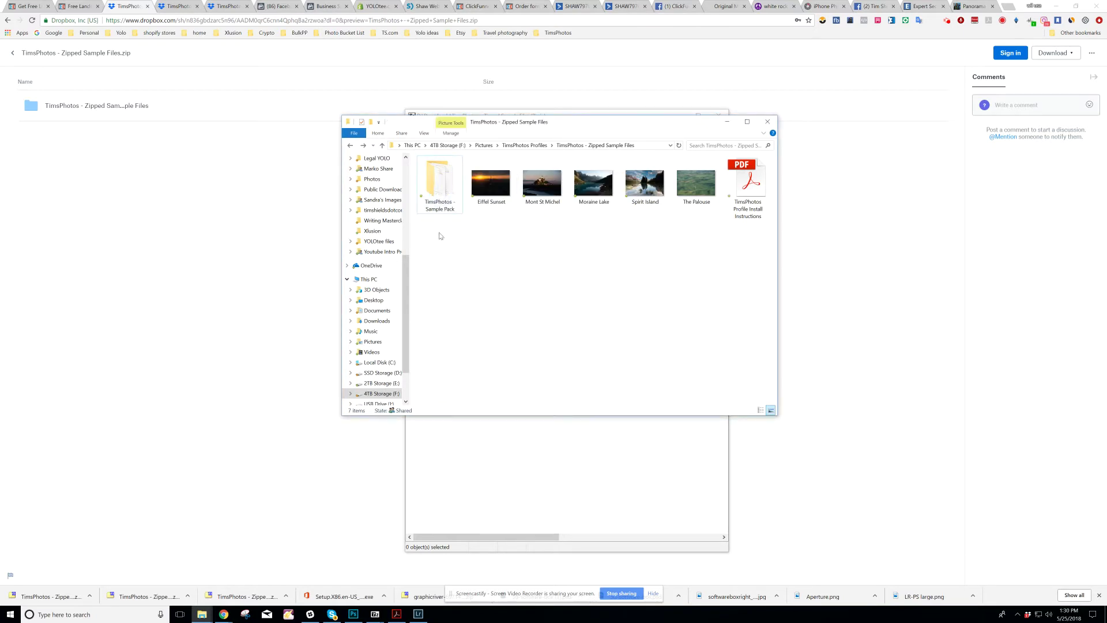
pyautogui.rightClick(437, 190)
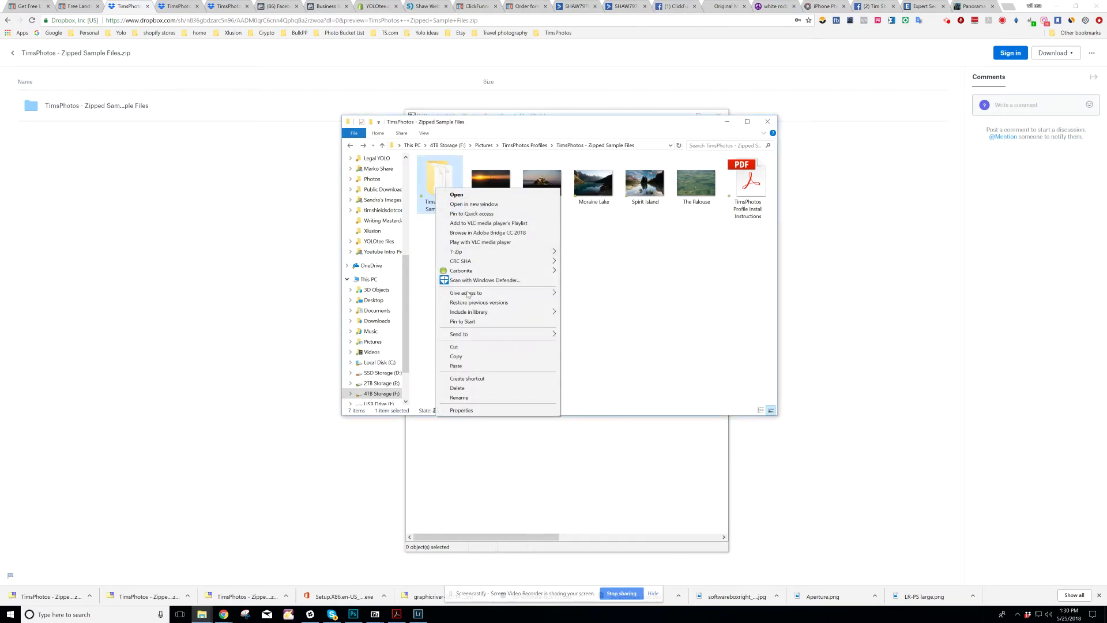
pyautogui.click(469, 359)
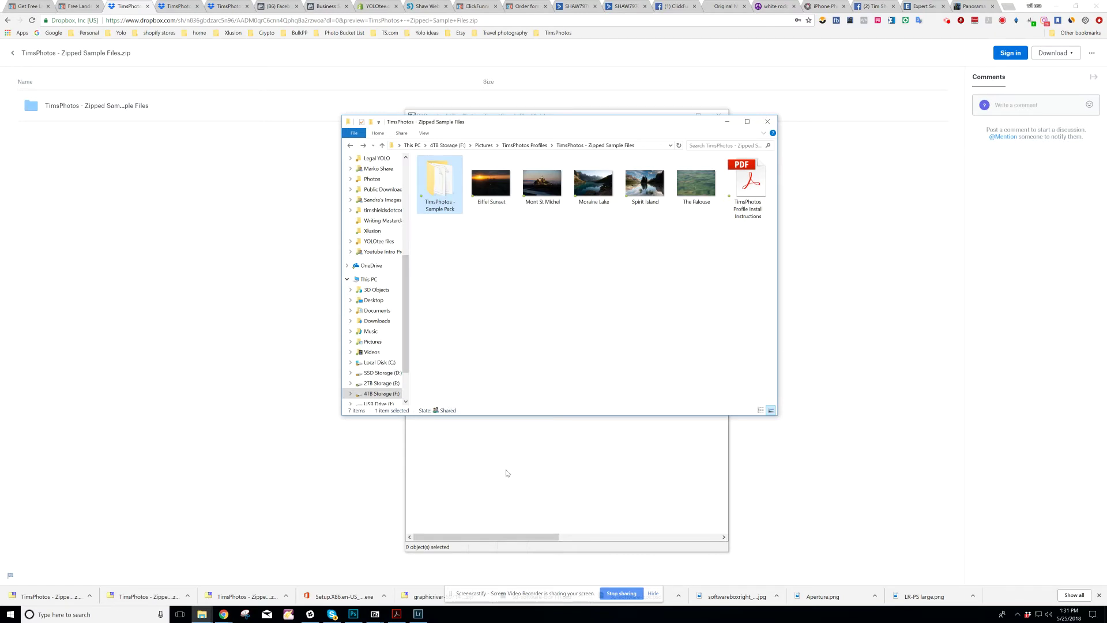
pyautogui.click(418, 614)
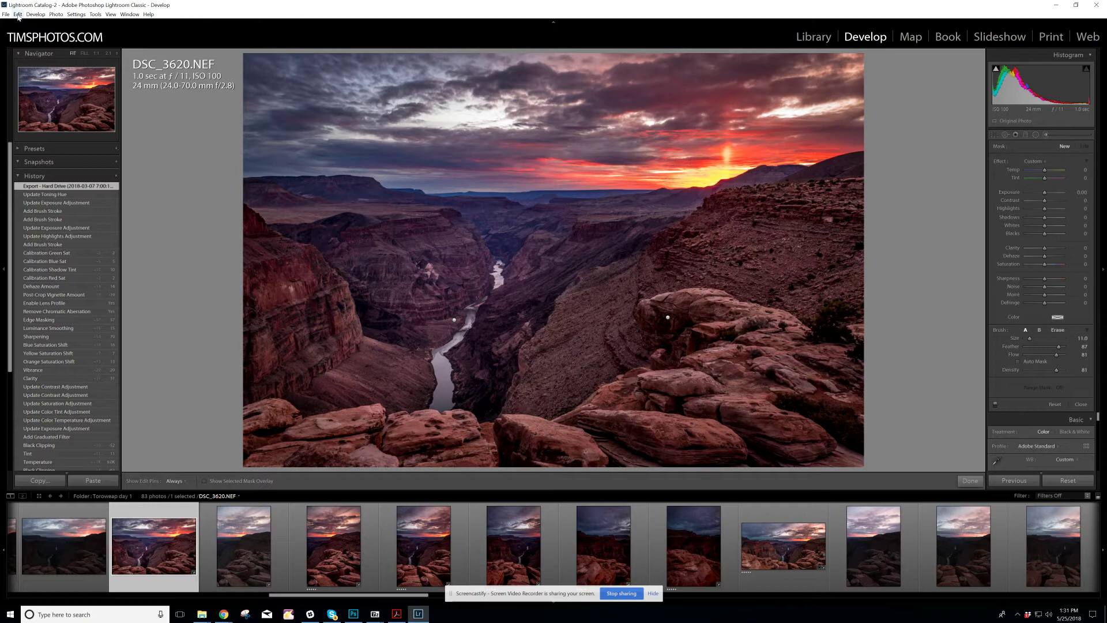
# Reveal Lightroom's presets folder on disk from the Presets preferences.
pyautogui.click(17, 15)
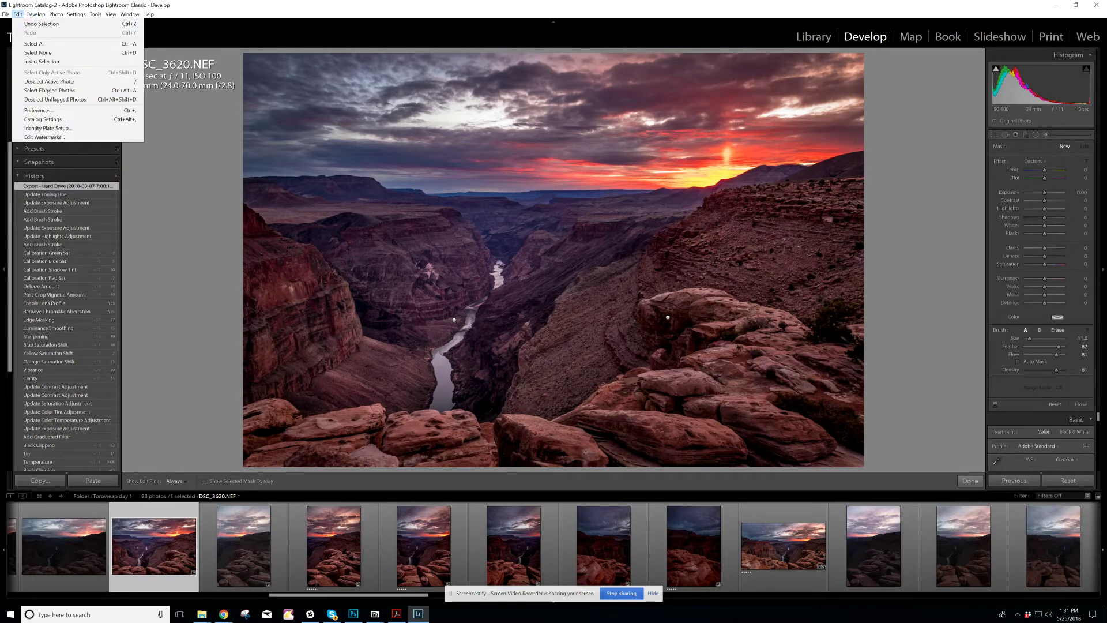
pyautogui.click(40, 111)
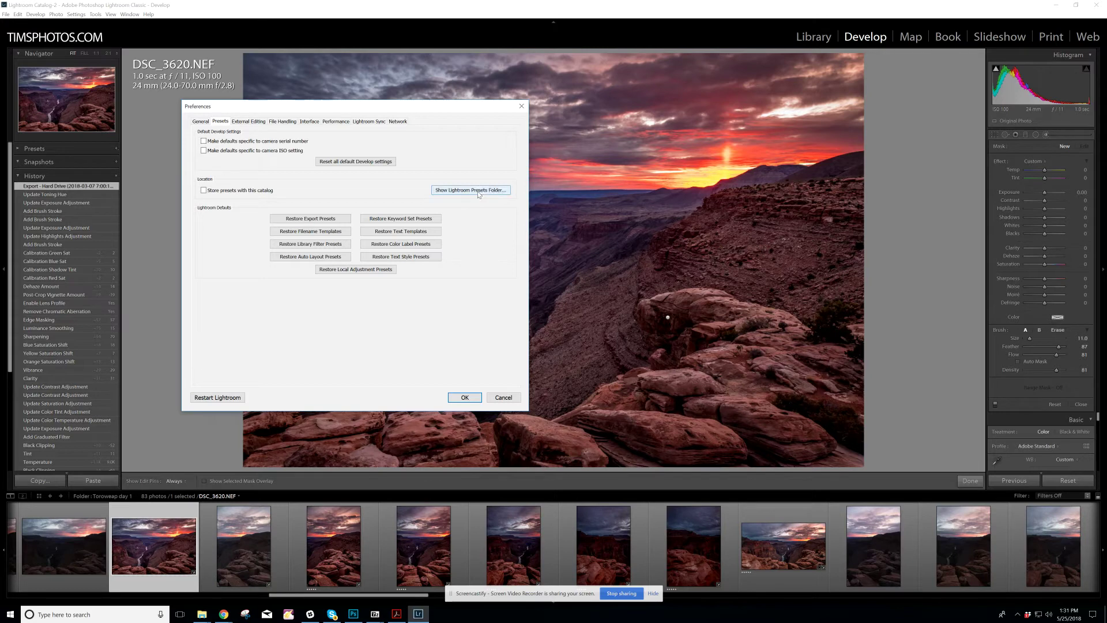
pyautogui.click(479, 194)
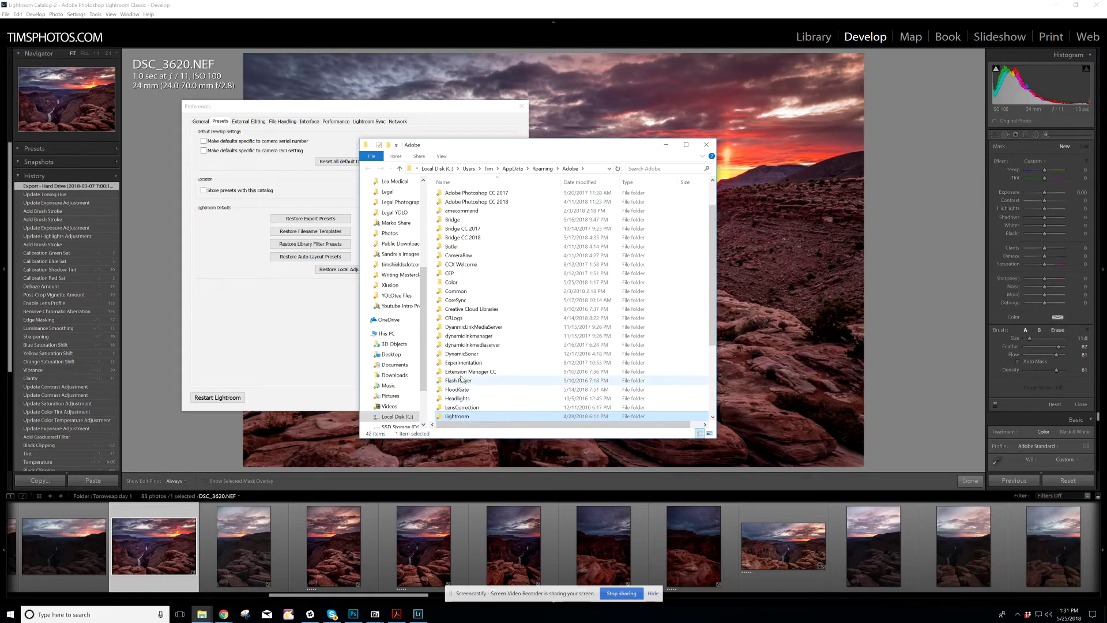
# Enter the CameraRaw folder, inspect its Settings folder, then close the Explorer window.
pyautogui.moveTo(459, 255)
pyautogui.doubleClick(472, 257)
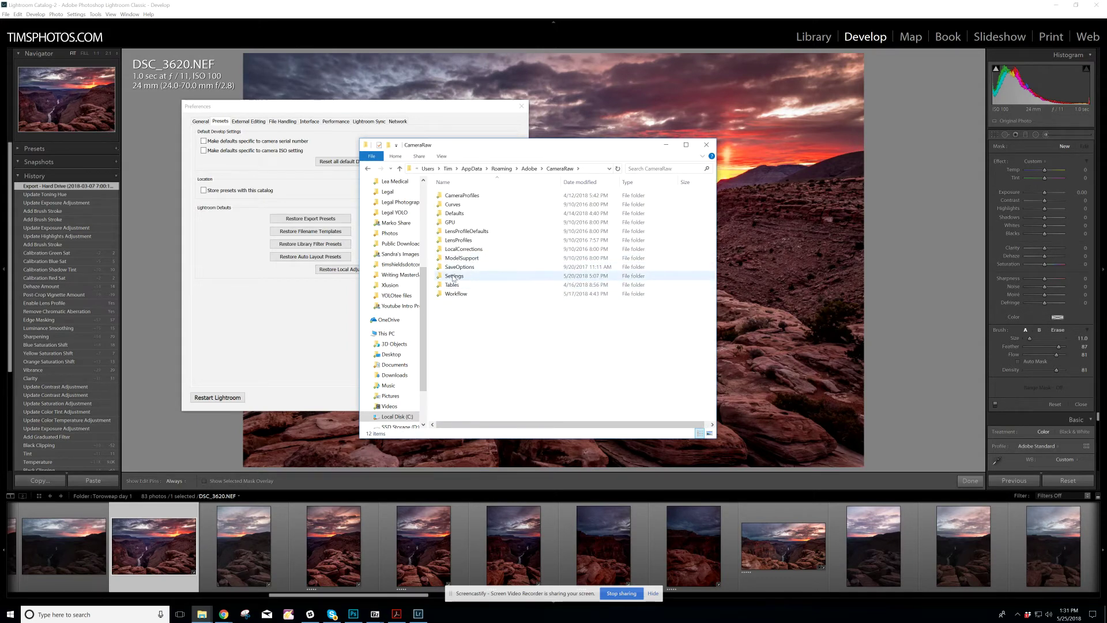
pyautogui.click(475, 277)
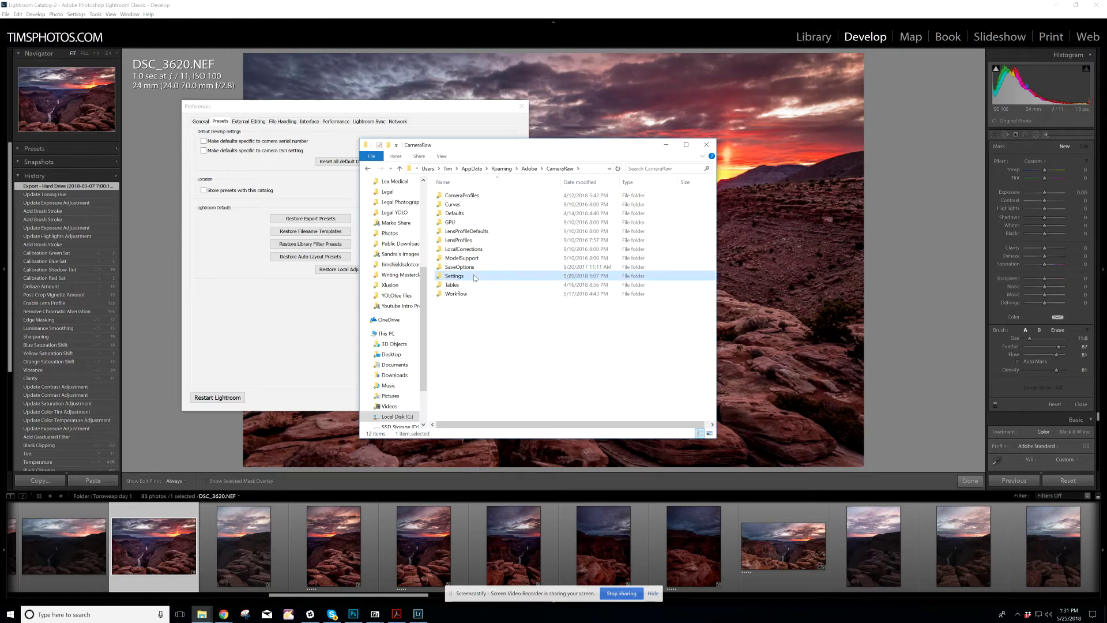
pyautogui.moveTo(455, 276)
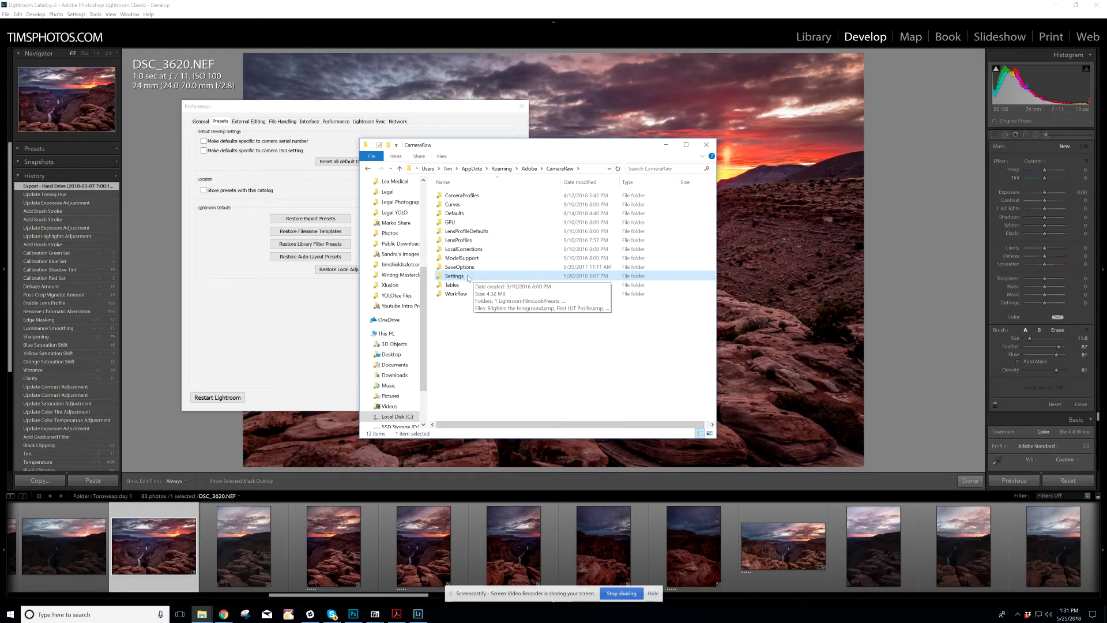
pyautogui.rightClick(468, 277)
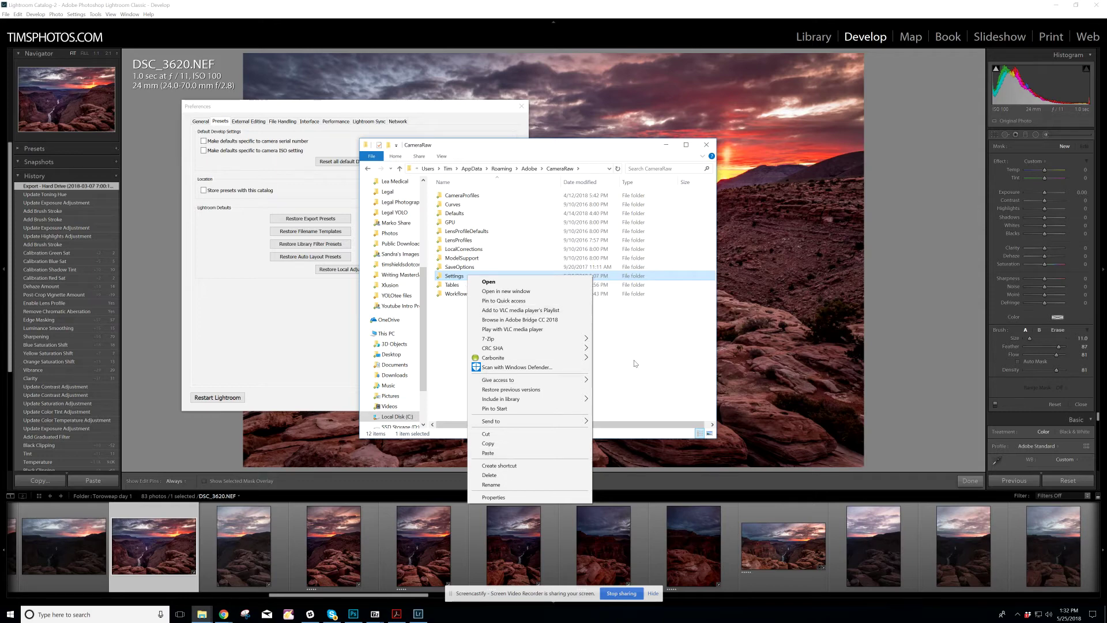
pyautogui.click(651, 364)
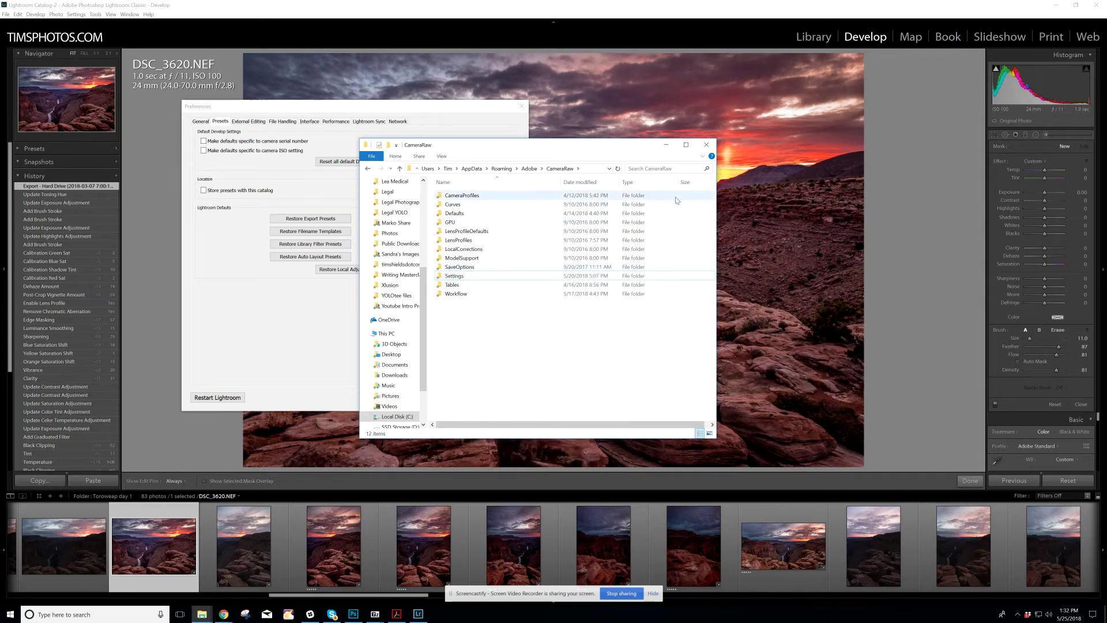
pyautogui.click(706, 145)
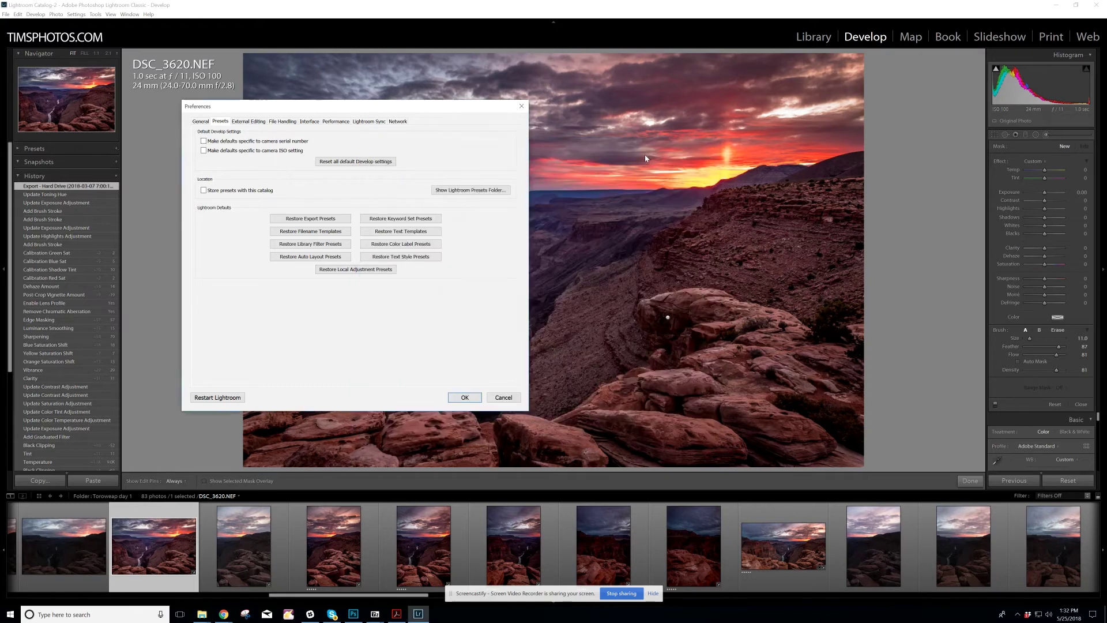
# Close Preferences, finish brushing, browse Lightroom's TimsPhotos profile groups, then switch to Photoshop.
pyautogui.click(521, 108)
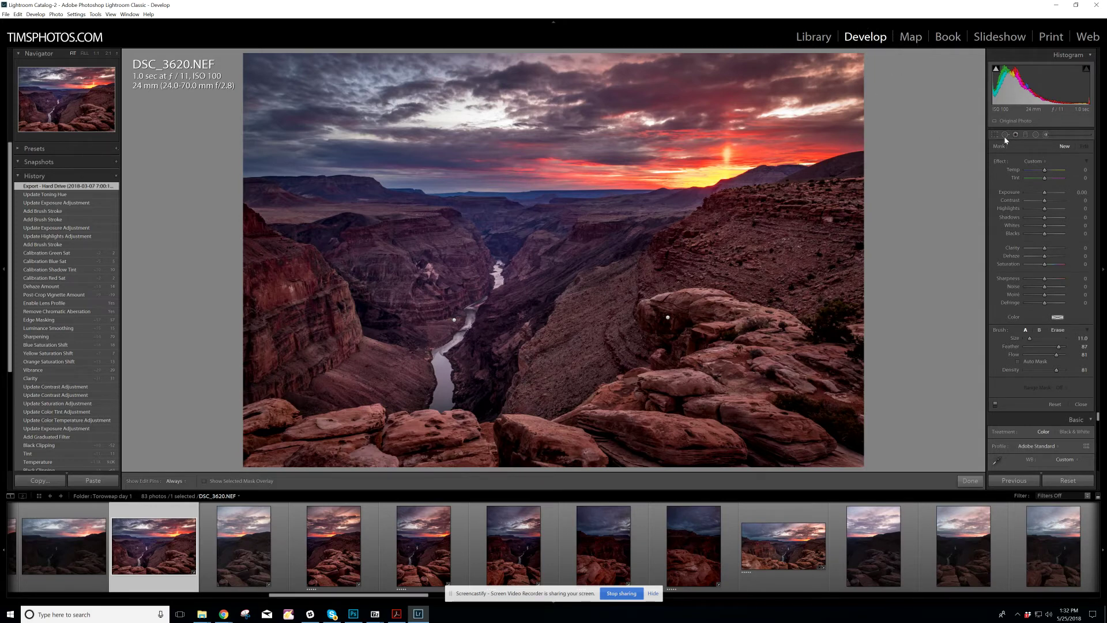
pyautogui.click(970, 480)
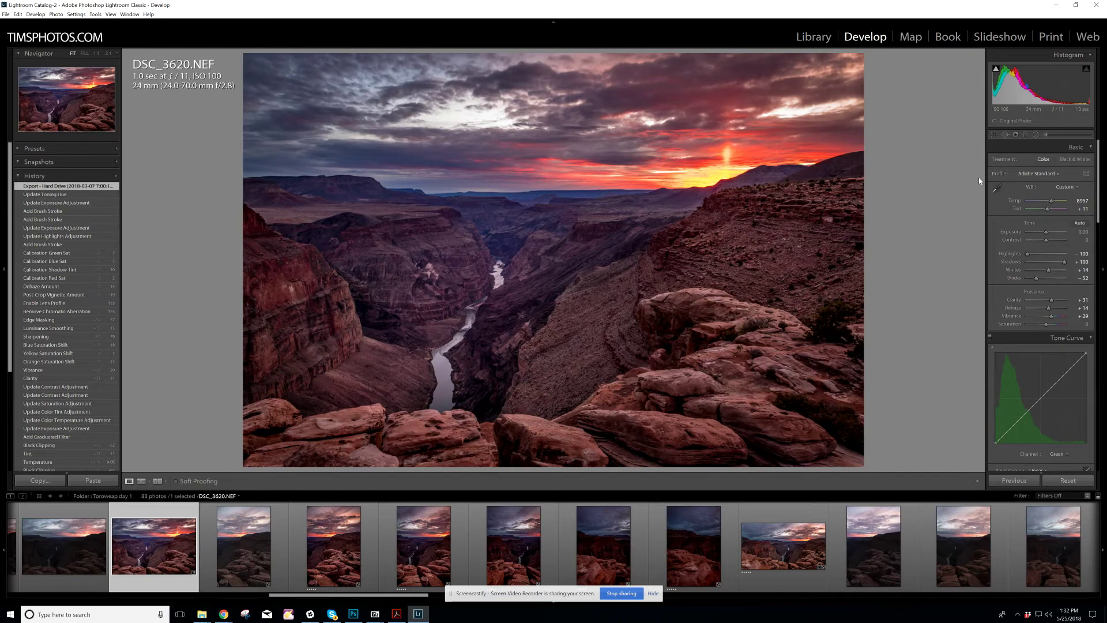
pyautogui.click(1089, 175)
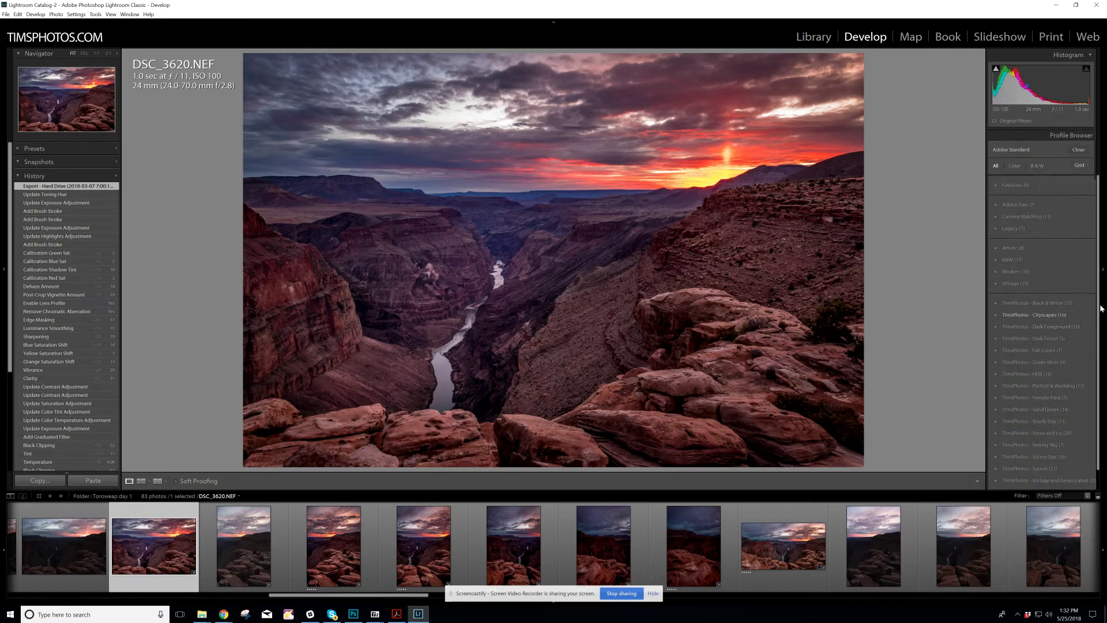
pyautogui.scroll(-1, 1092, 298)
pyautogui.scroll(-1, 1091, 298)
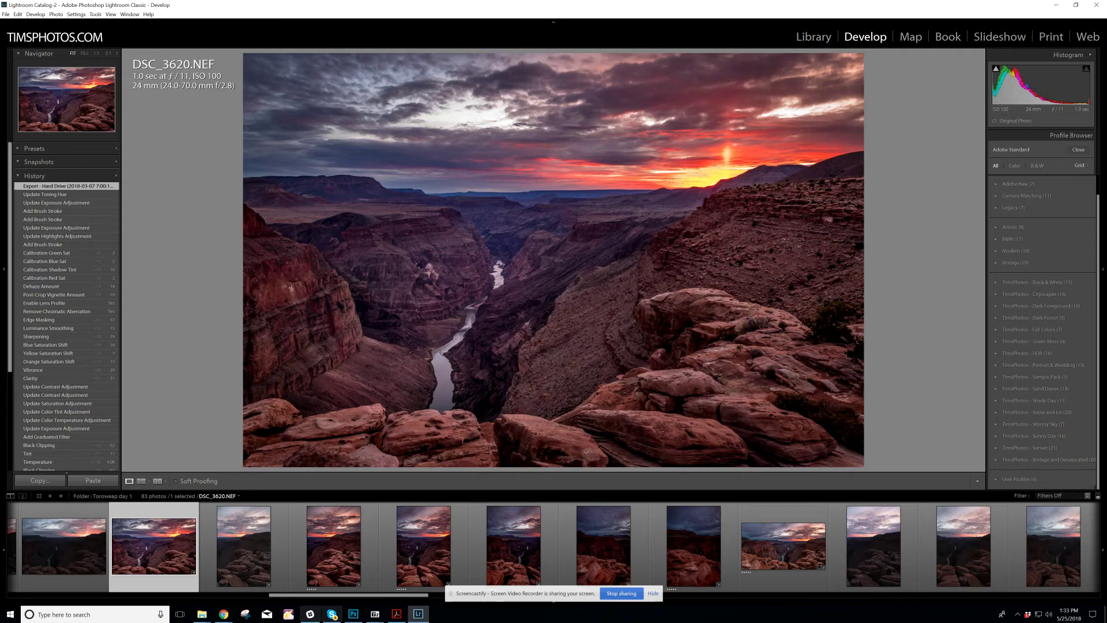
pyautogui.click(353, 614)
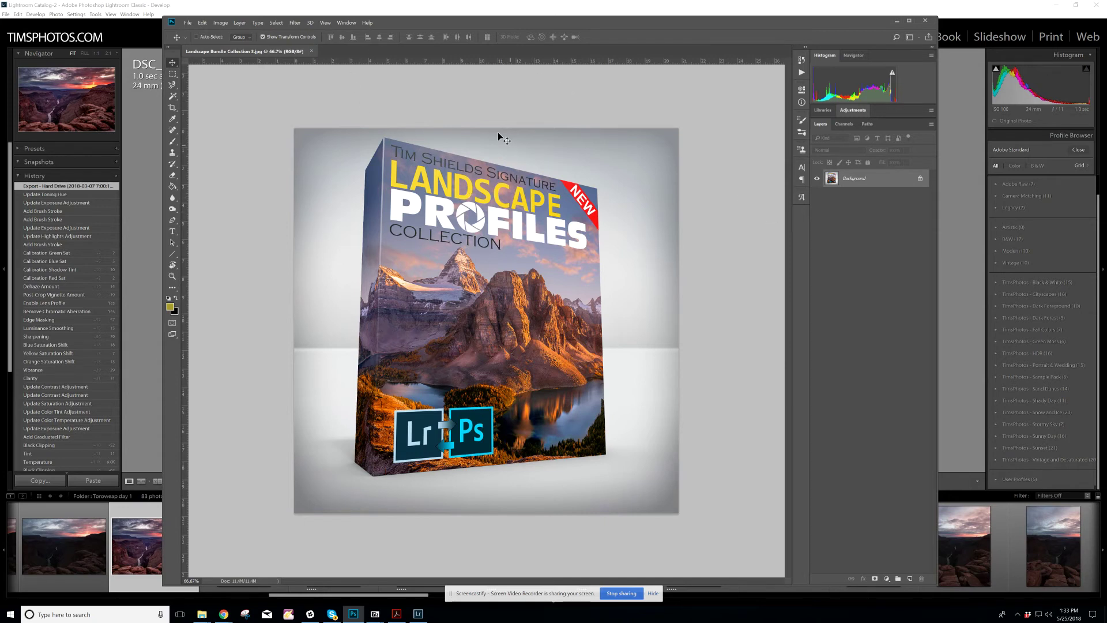
# Run Camera Raw Filter on the Landscape Profiles Collection image and open Browse Profiles.
pyautogui.click(294, 25)
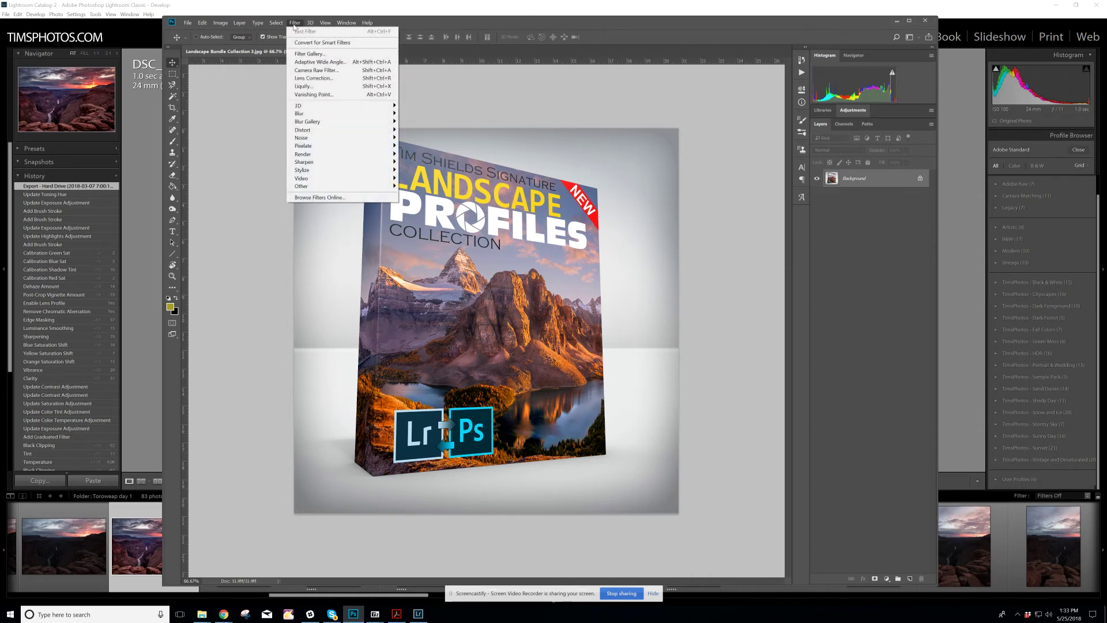
pyautogui.click(319, 71)
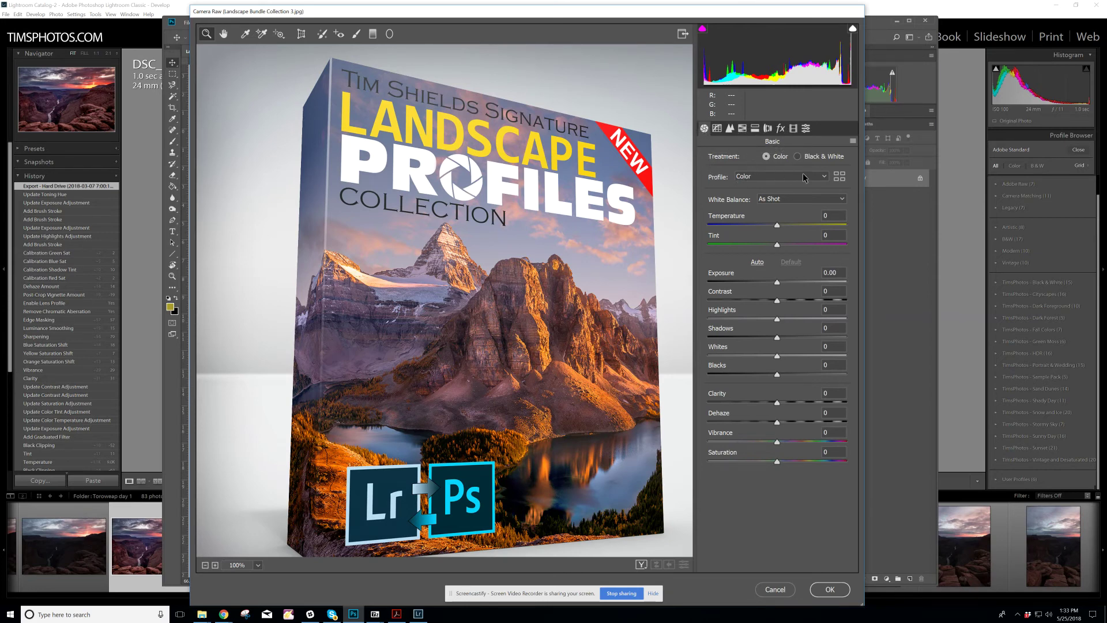
pyautogui.click(839, 178)
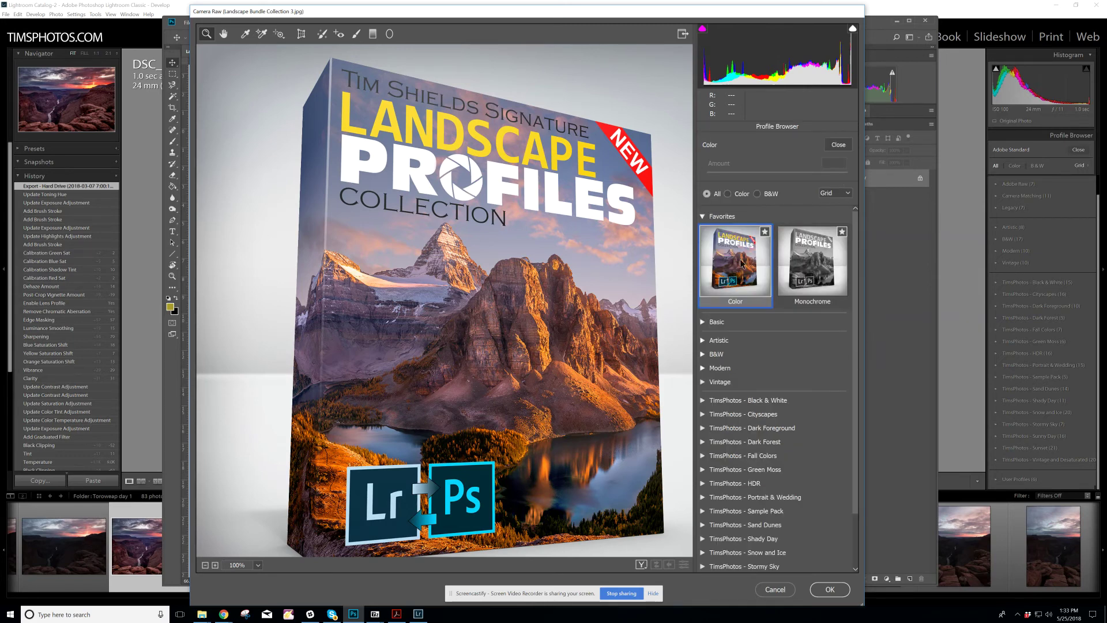
# Collapse Favorites and expand the TimsPhotos - Sample Pack profile group.
pyautogui.click(705, 217)
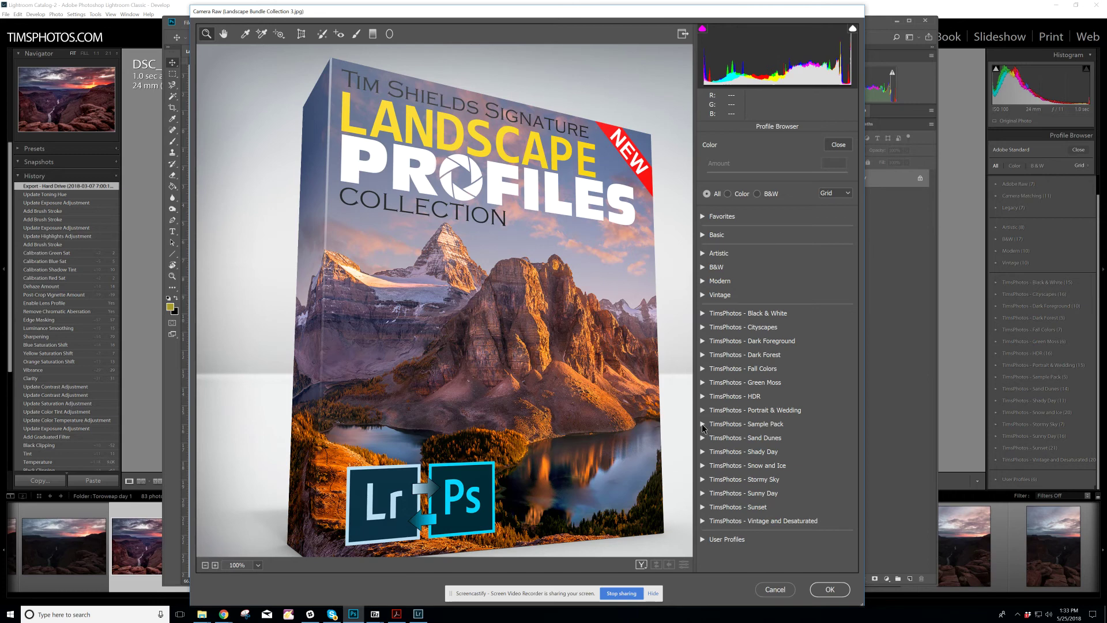
pyautogui.click(703, 425)
pyautogui.scroll(-2, 781, 400)
pyautogui.scroll(-2, 795, 364)
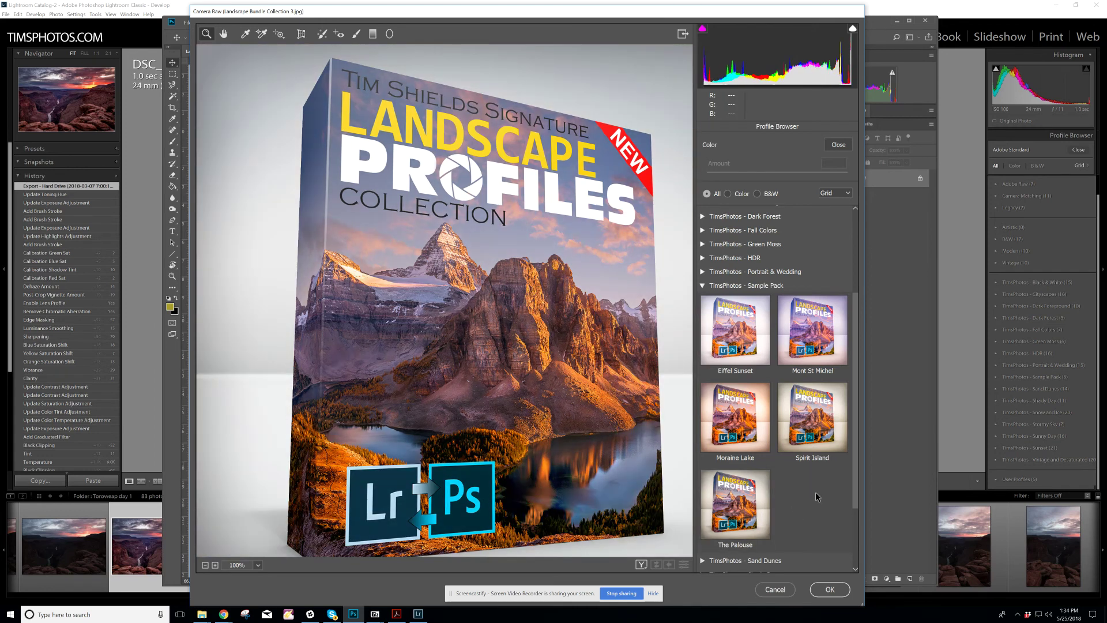
# Apply Spirit Island, lower its Amount to 12, and close the profile browser.
pyautogui.click(819, 425)
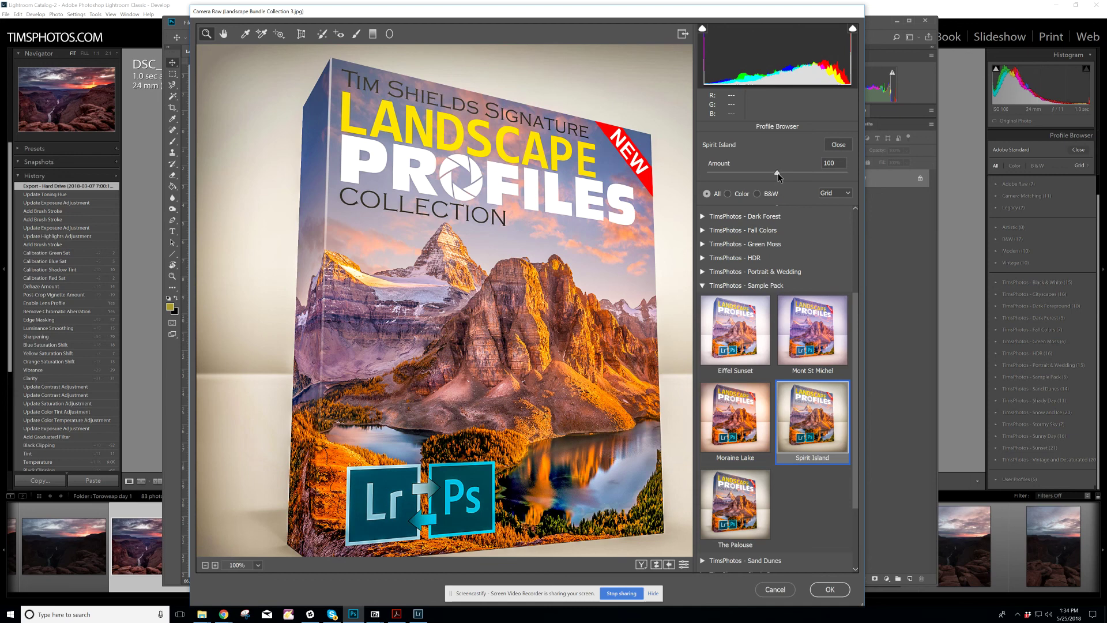
pyautogui.moveTo(777, 173)
pyautogui.mouseDown()
pyautogui.moveTo(728, 176)
pyautogui.moveTo(824, 175)
pyautogui.mouseUp()
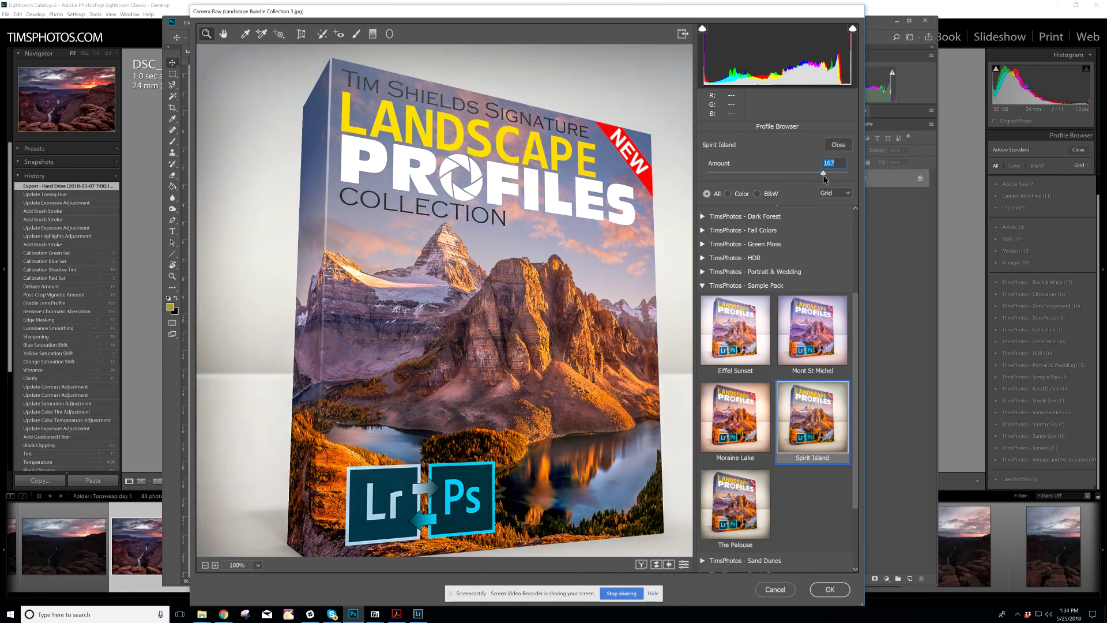
pyautogui.moveTo(824, 174)
pyautogui.mouseDown()
pyautogui.moveTo(713, 184)
pyautogui.moveTo(725, 190)
pyautogui.mouseUp()
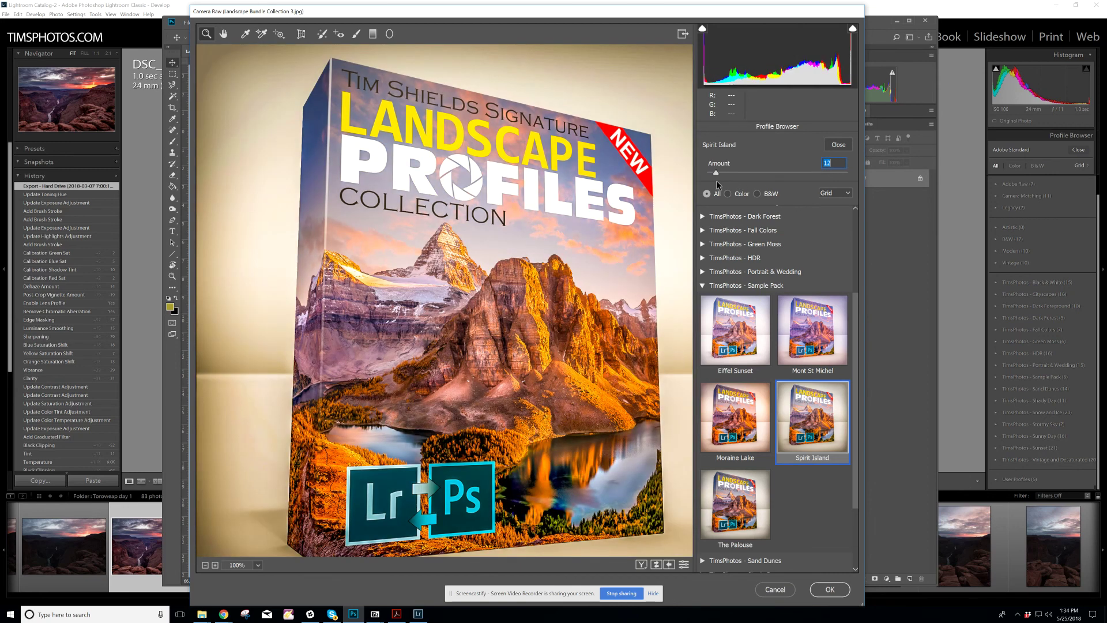
pyautogui.click(843, 146)
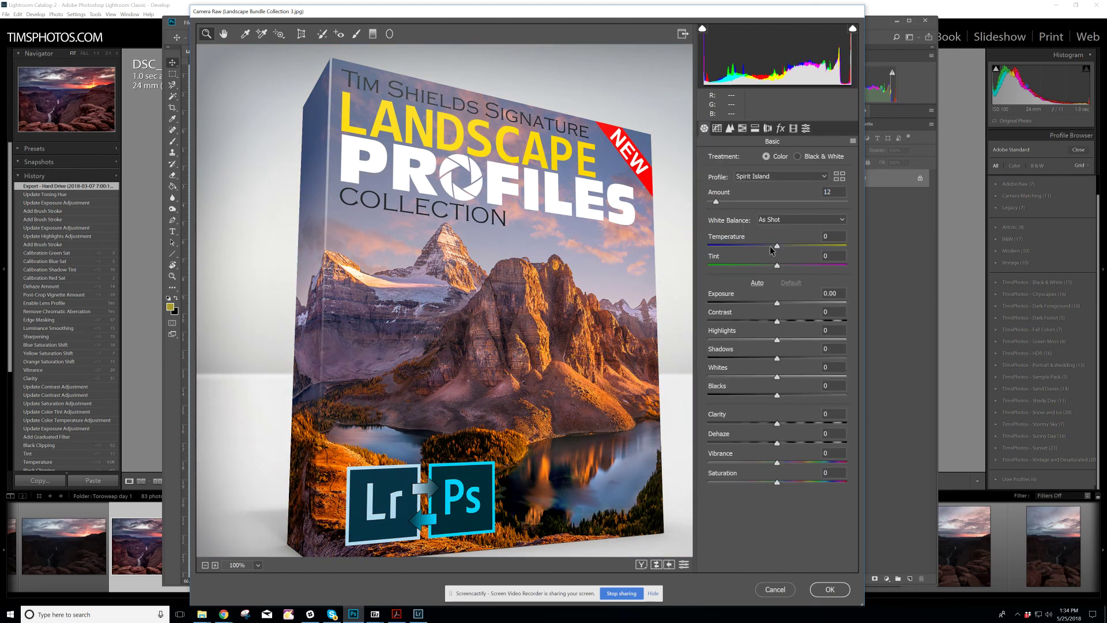